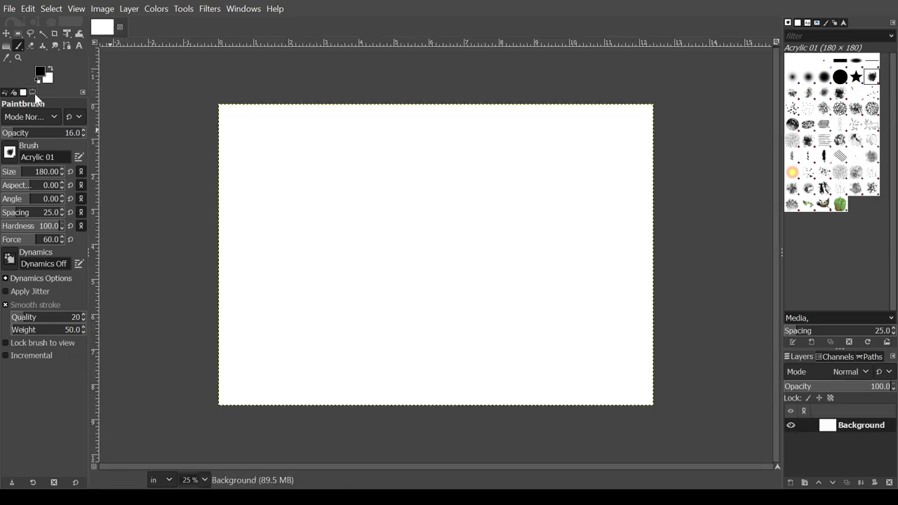
- Cover the white canvas with orange-red paint using the Acrylic 01 brush at opacity 84 and size 1068
left_click(83, 133)
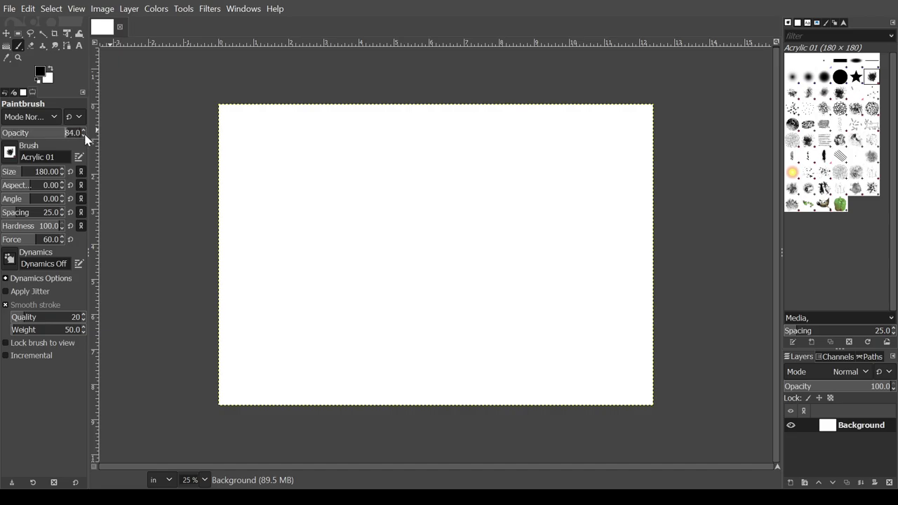
left_click_drag(39, 176, 62, 175)
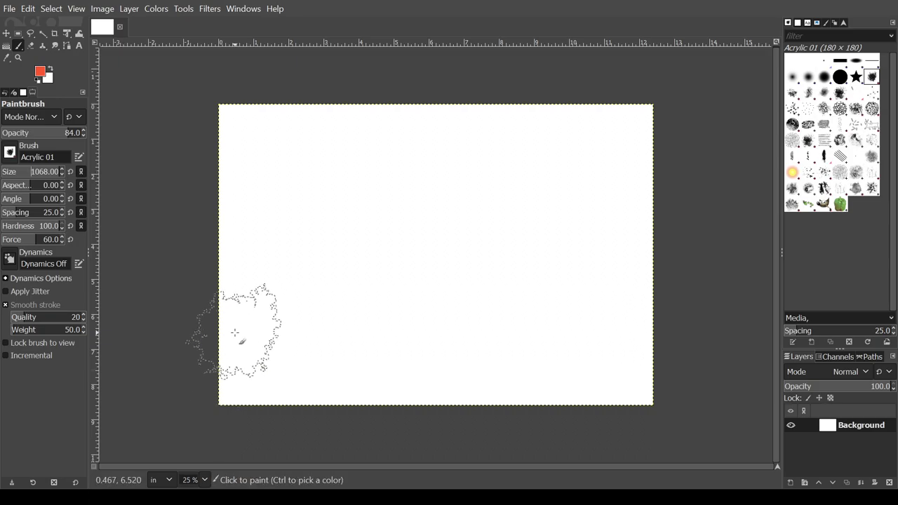
mouse_move(250, 391)
left_mouse_down()
mouse_move(327, 390)
mouse_move(246, 325)
mouse_move(268, 295)
mouse_move(267, 150)
mouse_move(239, 98)
mouse_move(217, 193)
mouse_move(236, 278)
mouse_move(314, 236)
mouse_move(377, 247)
mouse_move(432, 311)
mouse_move(589, 383)
mouse_move(672, 437)
left_mouse_up()
mouse_move(393, 351)
left_mouse_down()
mouse_move(471, 337)
mouse_move(602, 260)
mouse_move(615, 207)
mouse_move(491, 190)
mouse_move(381, 80)
mouse_move(280, 183)
left_mouse_up()
mouse_move(631, 309)
left_mouse_down()
mouse_move(684, 321)
mouse_move(697, 414)
left_mouse_up()
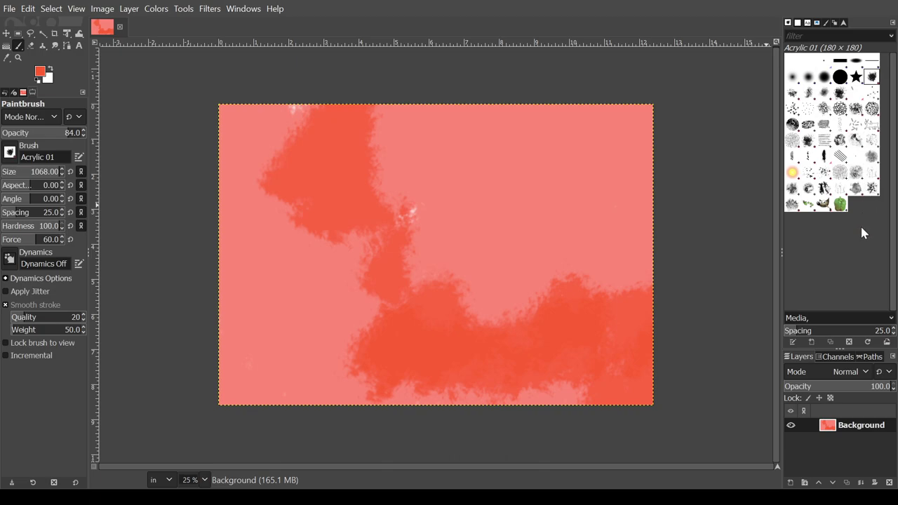
- Paint blue horizontal hatching across the whole canvas with the Hatch Pen 01 brush at opacity 70 and size 488
left_click(829, 143)
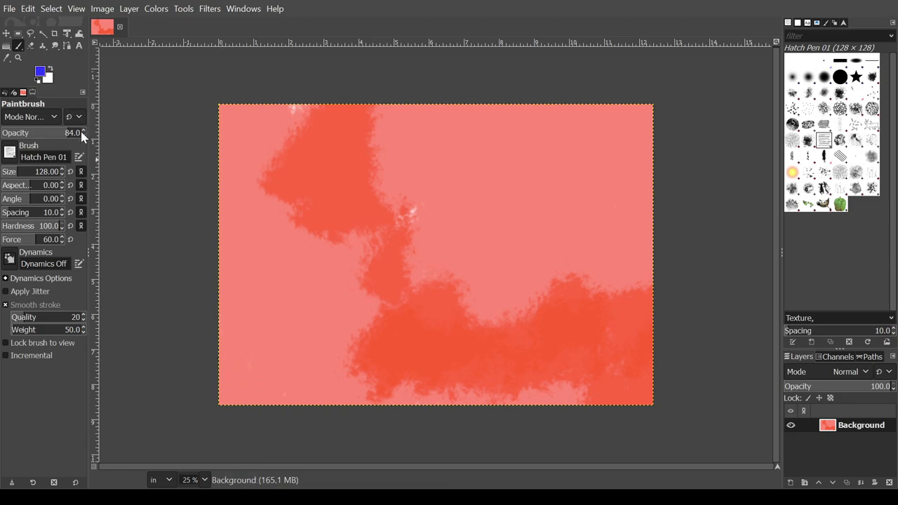
scroll(85, 139, "down", 8)
left_click_drag(75, 169, 33, 169)
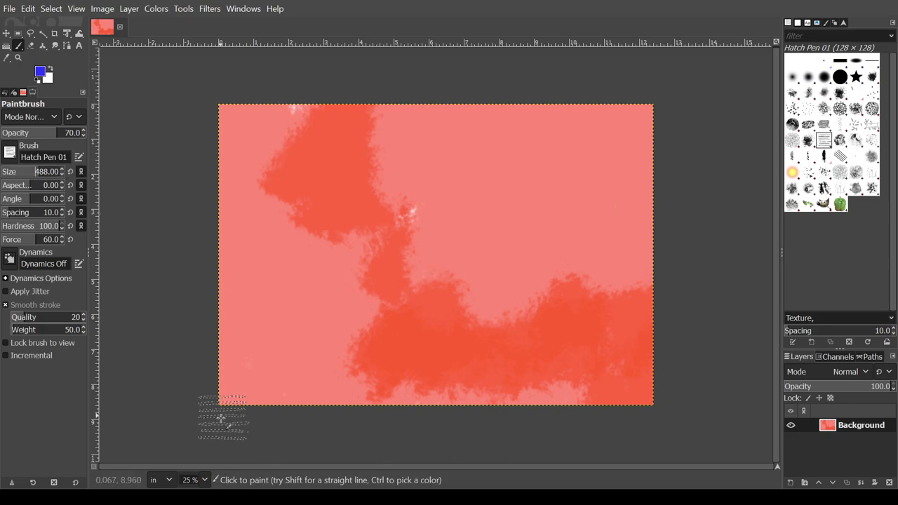
left_click_drag(242, 403, 234, 383)
mouse_move(235, 350)
left_mouse_down()
mouse_move(235, 265)
mouse_move(244, 266)
mouse_move(247, 194)
mouse_move(238, 183)
mouse_move(237, 125)
mouse_move(240, 114)
mouse_move(269, 101)
mouse_move(285, 114)
mouse_move(277, 118)
mouse_move(288, 148)
mouse_move(277, 145)
mouse_move(277, 403)
mouse_move(303, 406)
mouse_move(319, 341)
mouse_move(319, 257)
mouse_move(305, 178)
mouse_move(307, 116)
mouse_move(316, 103)
mouse_move(356, 104)
mouse_move(369, 137)
mouse_move(353, 144)
mouse_move(365, 163)
mouse_move(352, 177)
mouse_move(364, 207)
mouse_move(354, 212)
mouse_move(361, 244)
mouse_move(347, 240)
mouse_move(355, 316)
mouse_move(341, 351)
mouse_move(358, 400)
mouse_move(393, 393)
mouse_move(401, 335)
mouse_move(384, 145)
mouse_move(389, 117)
mouse_move(394, 143)
mouse_move(425, 106)
mouse_move(445, 137)
mouse_move(435, 172)
mouse_move(443, 252)
mouse_move(435, 235)
mouse_move(429, 418)
mouse_move(464, 413)
mouse_move(486, 349)
mouse_move(477, 351)
mouse_move(484, 256)
mouse_move(472, 126)
mouse_move(549, 91)
mouse_move(512, 106)
mouse_move(514, 397)
mouse_move(540, 398)
mouse_move(560, 358)
mouse_move(560, 131)
mouse_move(591, 124)
mouse_move(596, 414)
mouse_move(637, 398)
mouse_move(636, 326)
left_mouse_up()
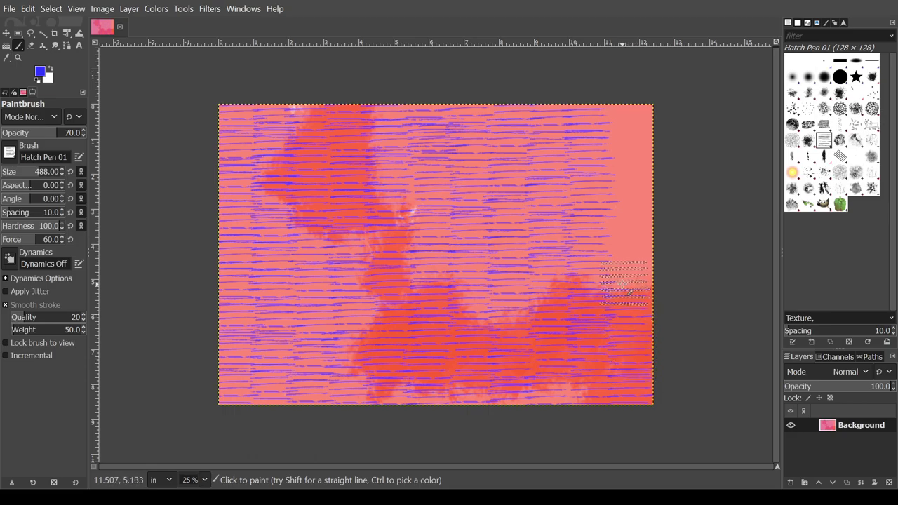
mouse_move(630, 198)
left_mouse_down()
mouse_move(625, 104)
mouse_move(684, 53)
left_mouse_up()
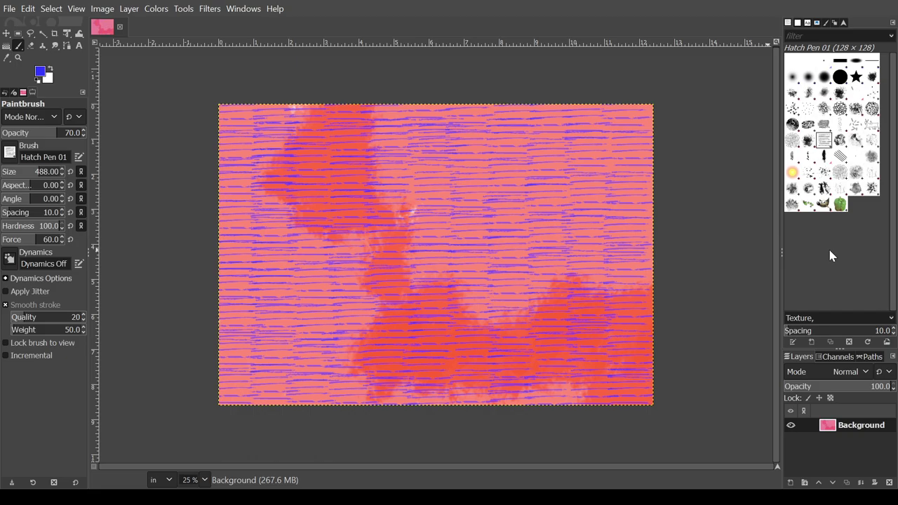
- Set up the Sponge 02 brush in bright green with opacity 42 and a size of about 8175
left_click(855, 173)
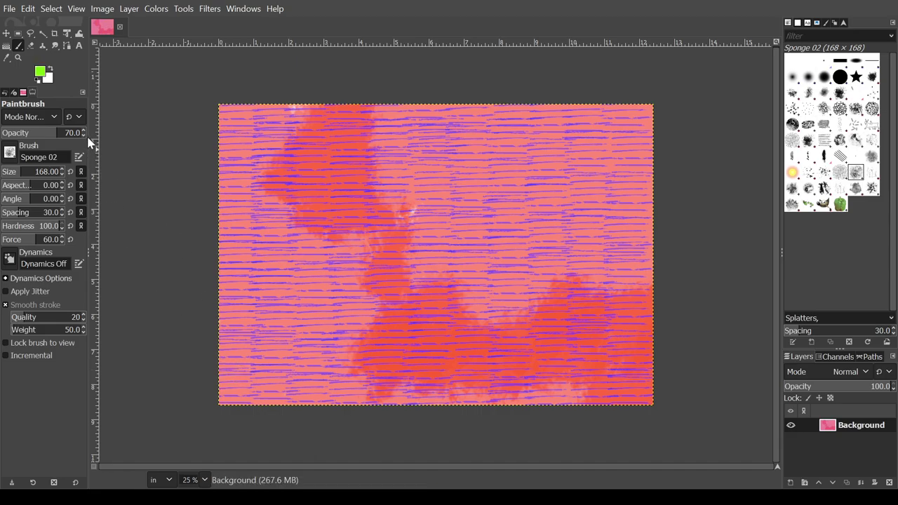
scroll(83, 138, "down", 19)
left_click_drag(30, 171, 65, 181)
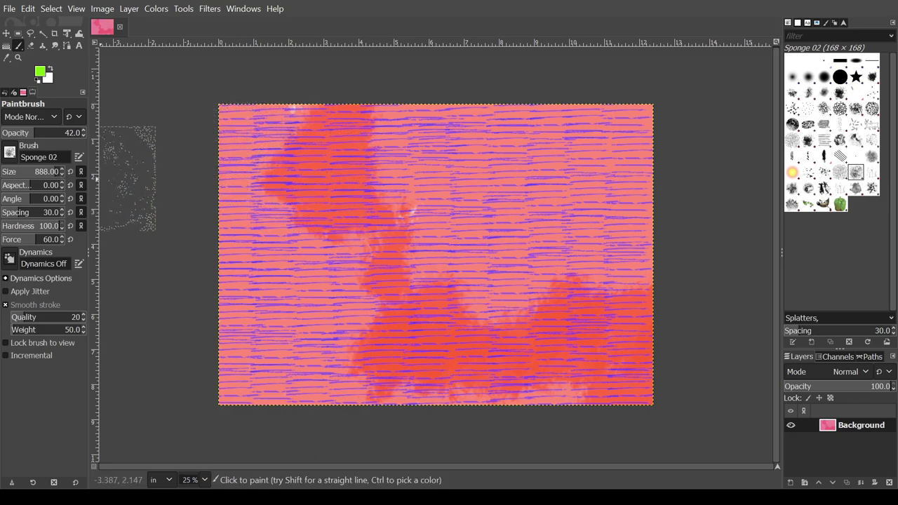
mouse_move(50, 176)
left_mouse_down()
mouse_move(161, 194)
mouse_move(235, 194)
mouse_move(194, 194)
mouse_move(204, 194)
left_mouse_up()
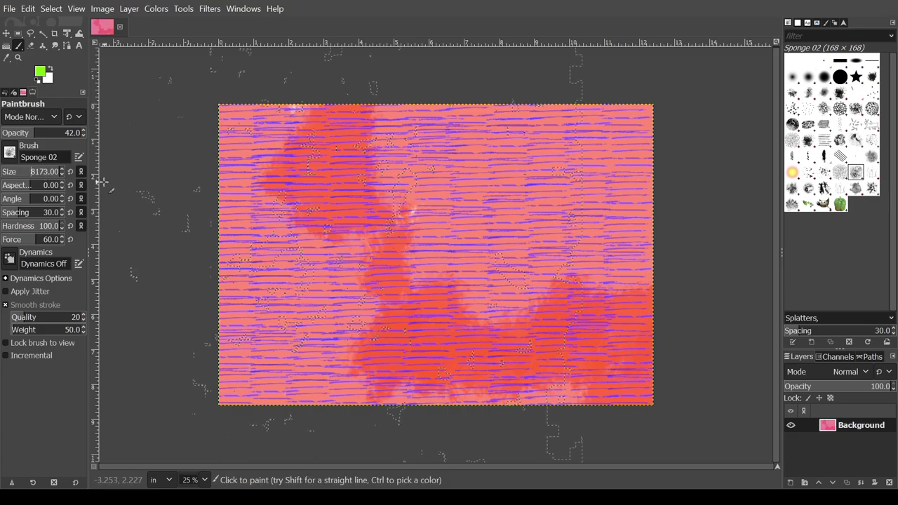
left_click(63, 169)
left_click(62, 169)
left_click(62, 175)
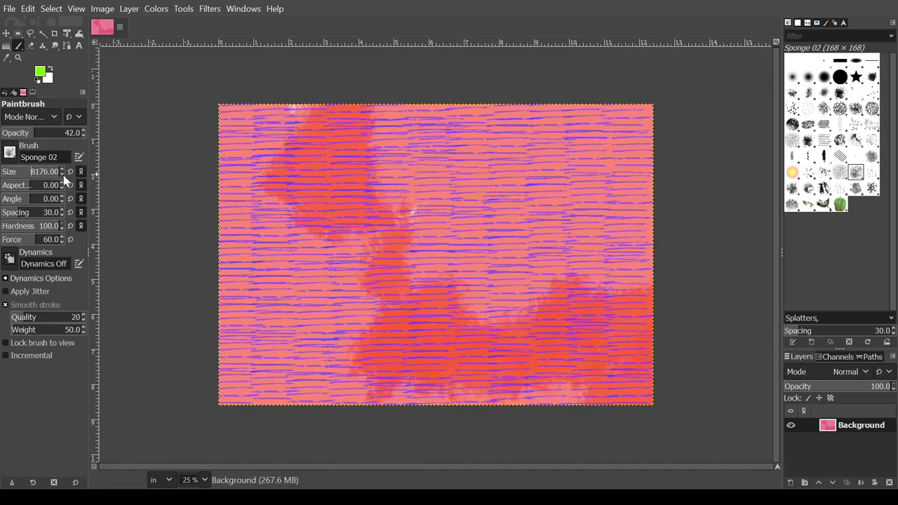
- Dab oversized sponge texture over the canvas in green, turquoise and yellow
left_click(467, 234)
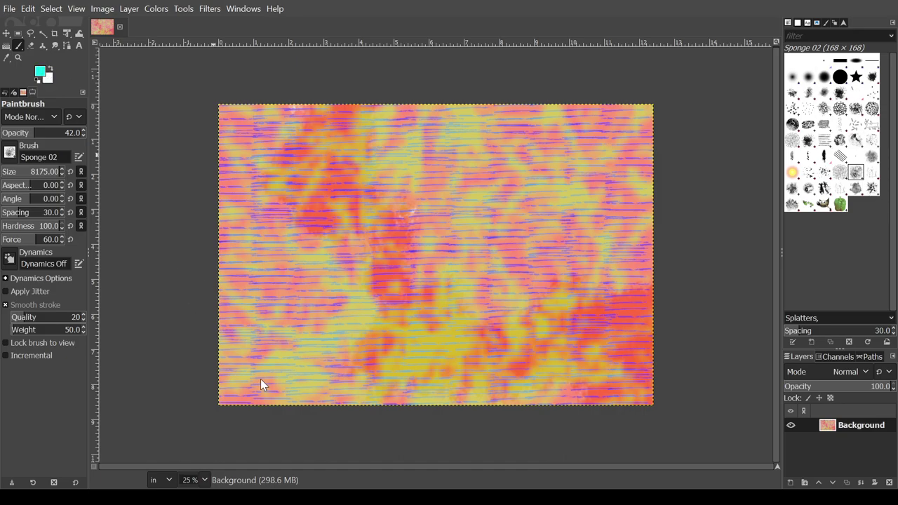
left_click(195, 70)
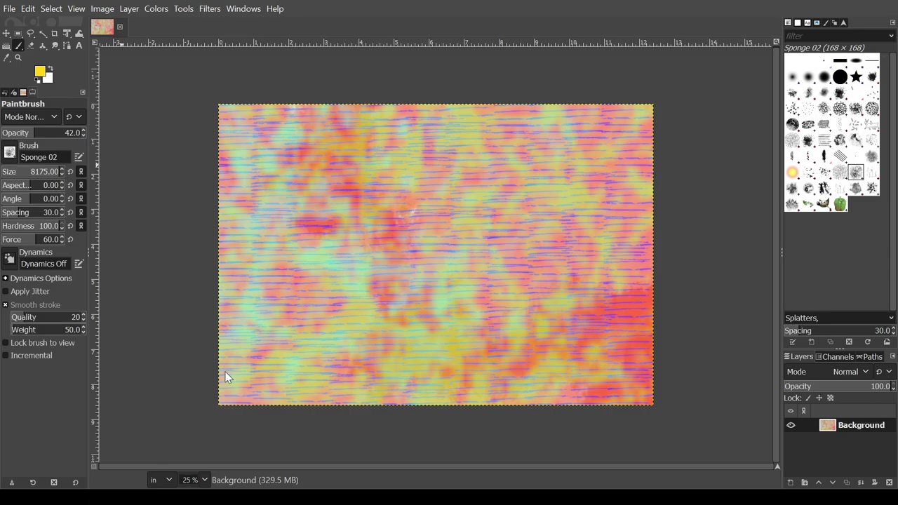
left_click(692, 192)
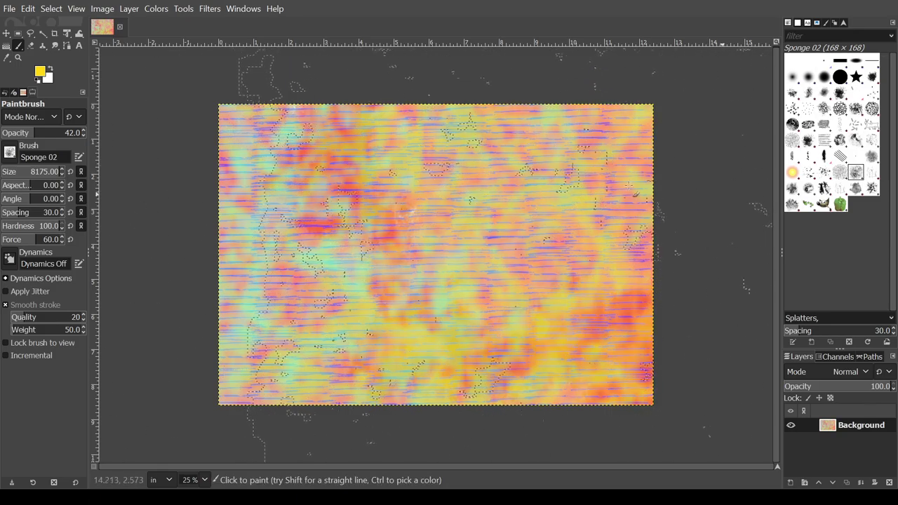
- Switch to the Splats 01 brush in purple with opacity 28 and size 600, and splatter paint across the canvas
left_click(809, 172)
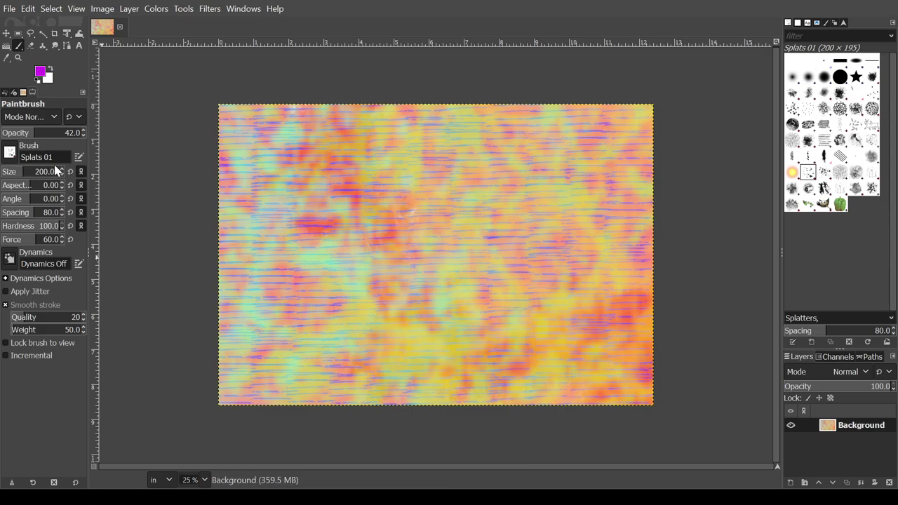
left_click(83, 136)
left_click(84, 135)
left_click_drag(41, 171, 97, 183)
scroll(61, 172, "up", 2)
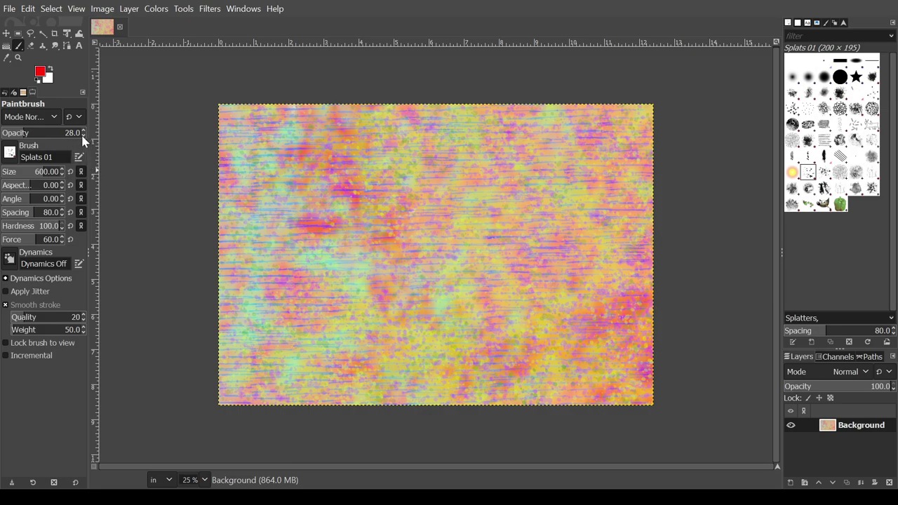
- Reduce the Splats 01 brush size to 489 for red splatters
scroll(61, 176, "down", 20)
scroll(61, 181, "down", 16)
scroll(61, 180, "down", 16)
scroll(62, 178, "down", 2)
scroll(62, 178, "down", 1)
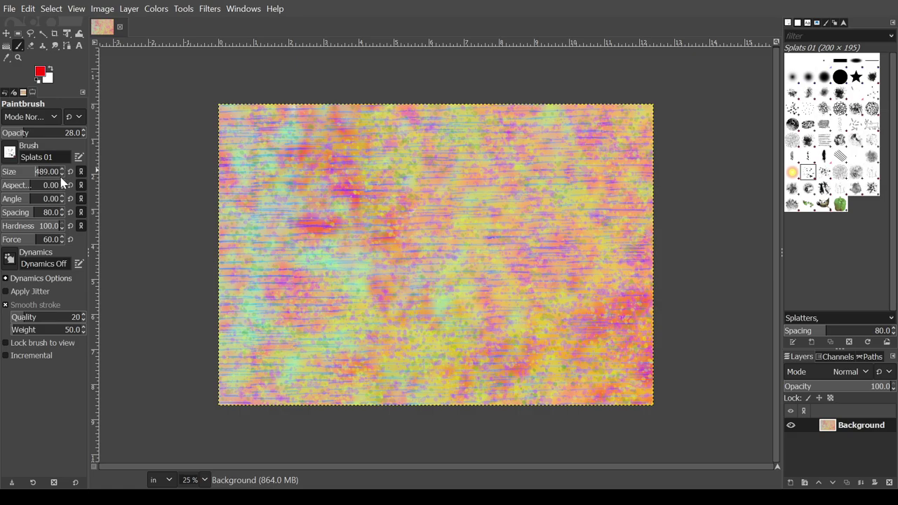